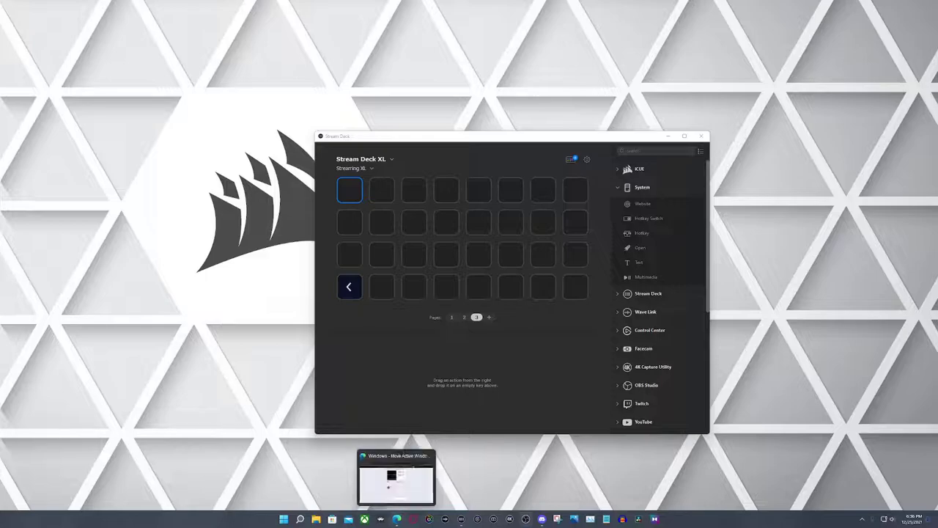
# View the Stream Deck Labs recipe for moving the active window between monitors, and return to Stream Deck.
pyautogui.click(393, 481)
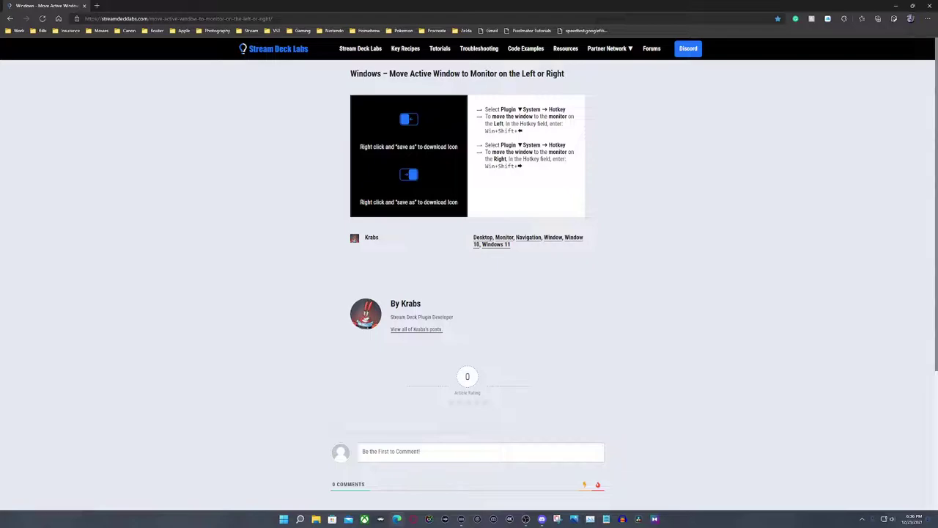
pyautogui.click(896, 5)
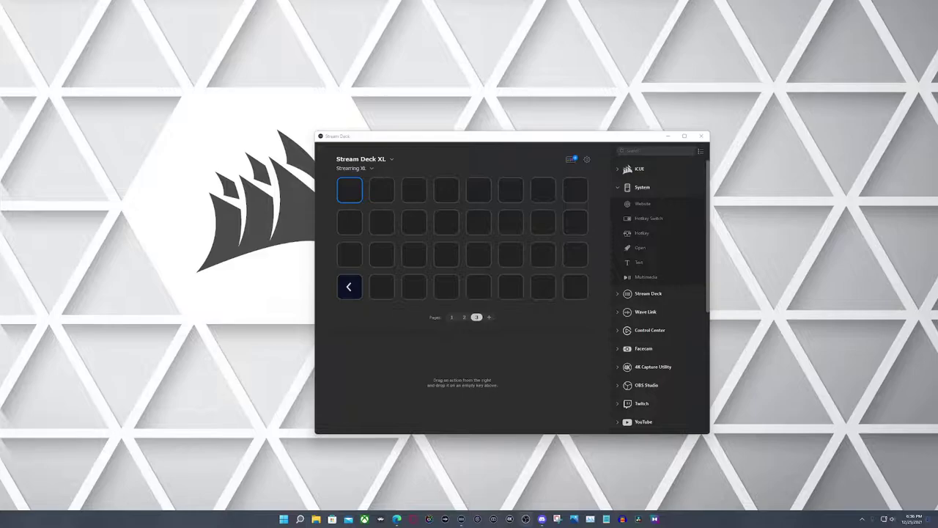
# Add a Hotkey Switch action to the first key, with Shift+Win+Left as hotkey 1 and Shift+Win+Right as hotkey 2.
pyautogui.moveTo(645, 218); pyautogui.dragTo(350, 190)
pyautogui.click(489, 377)
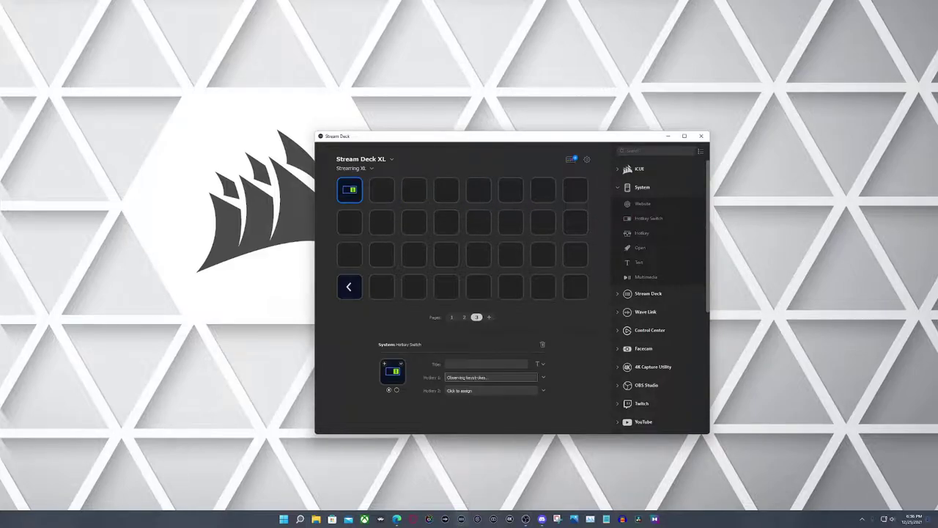
pyautogui.press('shift+super+Left')
pyautogui.press('shift+super+Right')
# Test both hotkeys by moving the Stream Deck window between monitors, and reposition the window near the screen's centre.
pyautogui.press('shift+super+Left')
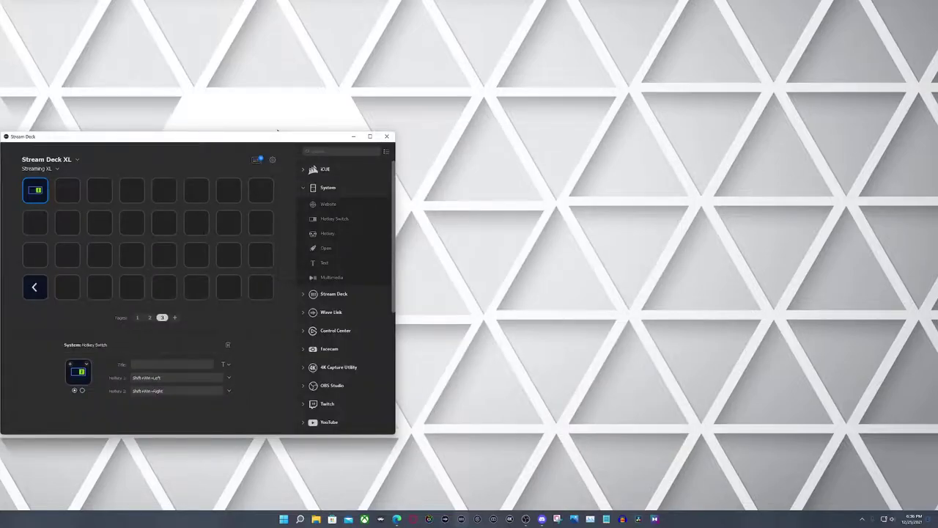
pyautogui.press('shift+super+Right')
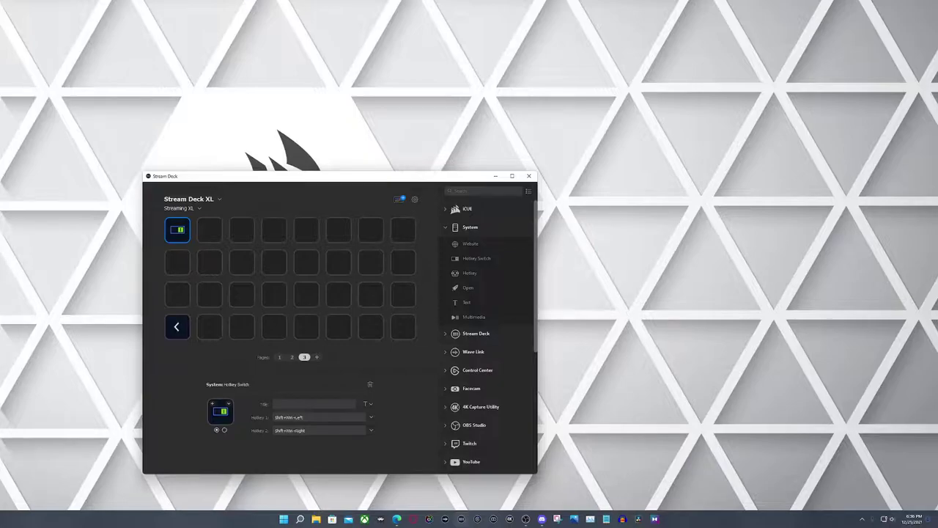
pyautogui.press('shift+super+Left')
pyautogui.moveTo(291, 178); pyautogui.dragTo(556, 198)
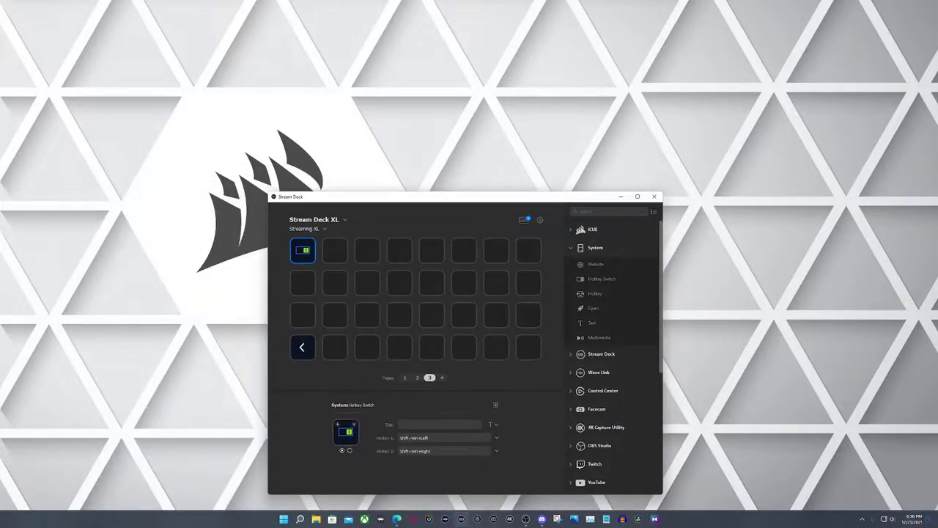
# Set the Hotkey Switch's first-state icon to the image file Arrow-Left.png.
pyautogui.click(354, 425)
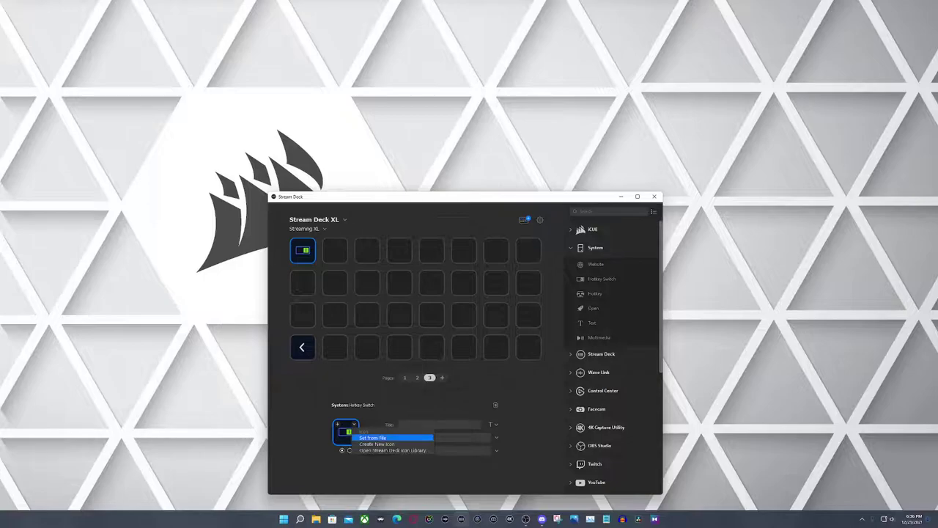
pyautogui.scroll(-5, 471, 344)
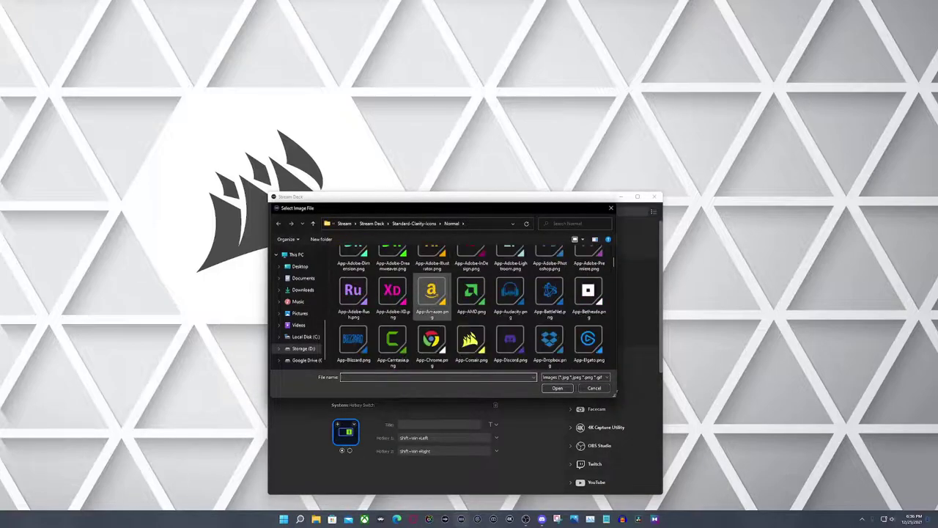
pyautogui.scroll(-10, 471, 345)
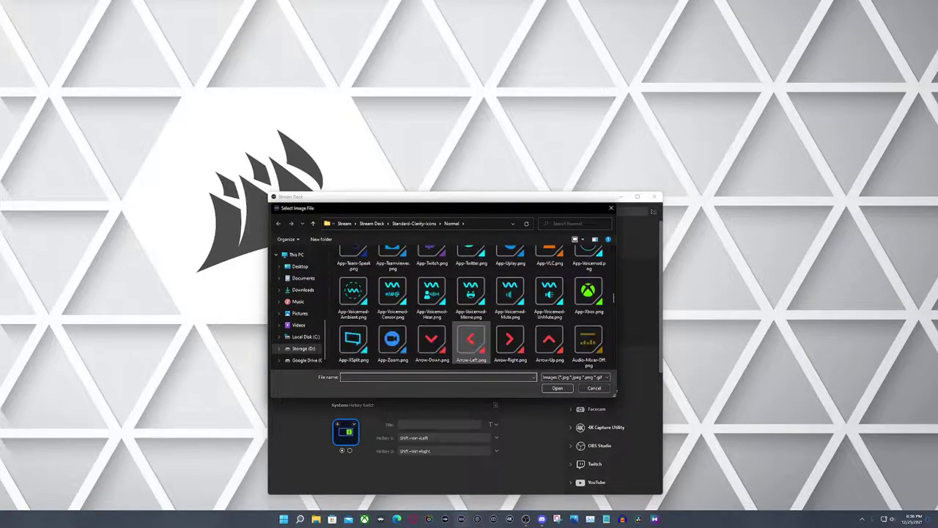
pyautogui.click(471, 345)
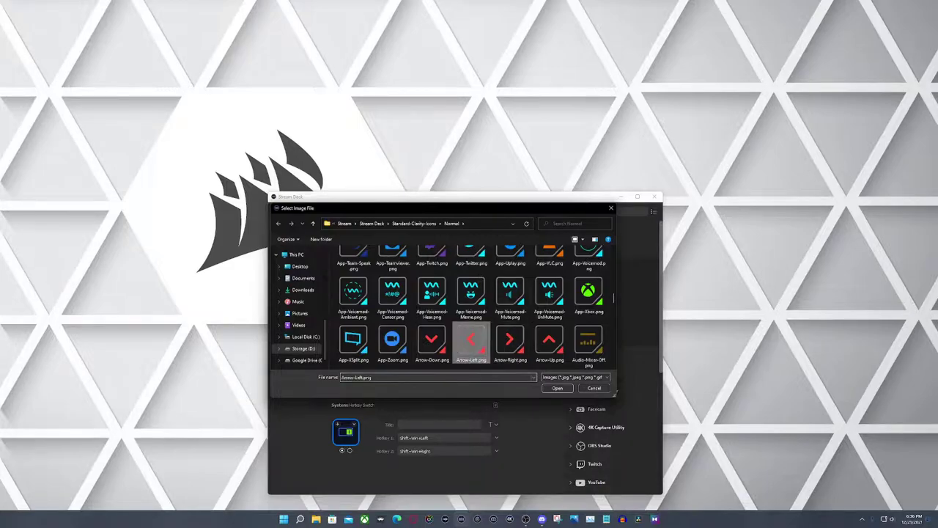
pyautogui.click(557, 388)
# Set the Hotkey Switch's second-state icon to the image file Arrow-Right.png.
pyautogui.click(350, 451)
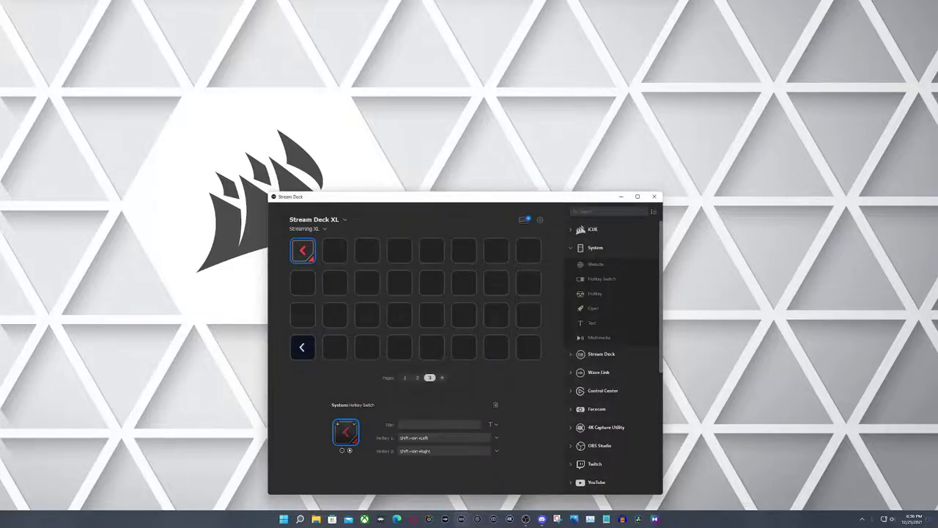
pyautogui.click(354, 425)
pyautogui.click(374, 438)
pyautogui.scroll(-10, 471, 304)
pyautogui.scroll(-10, 471, 304)
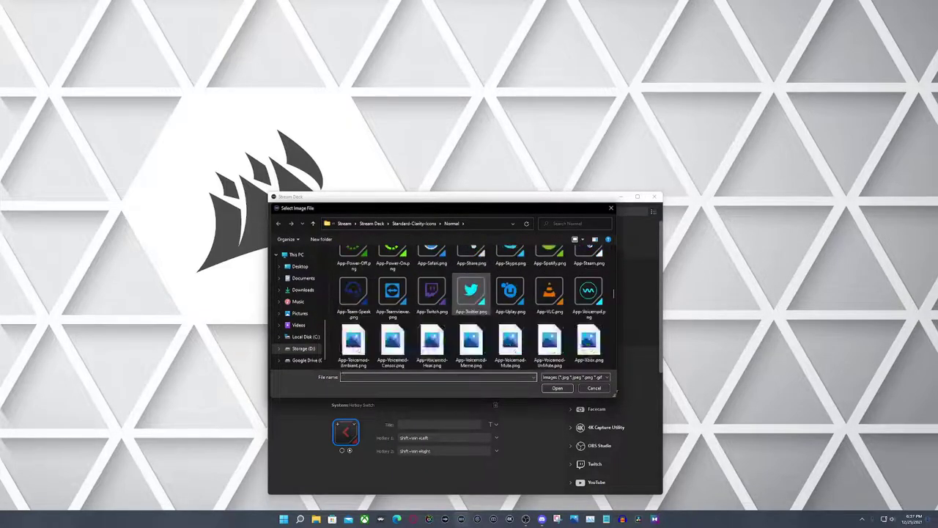
pyautogui.click(510, 341)
pyautogui.click(557, 388)
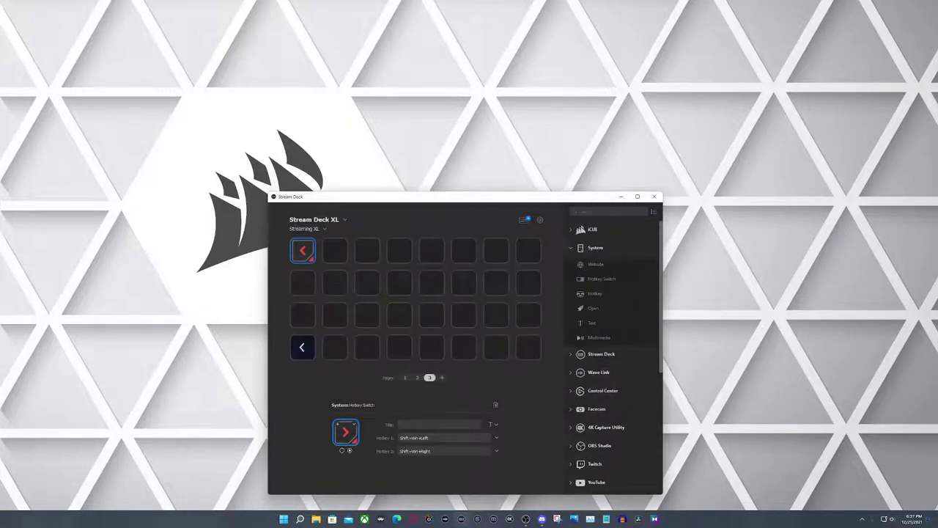
# Test the finished switch by sending the Stream Deck window to the other monitor and bringing it back.
pyautogui.press('shift+super+Left')
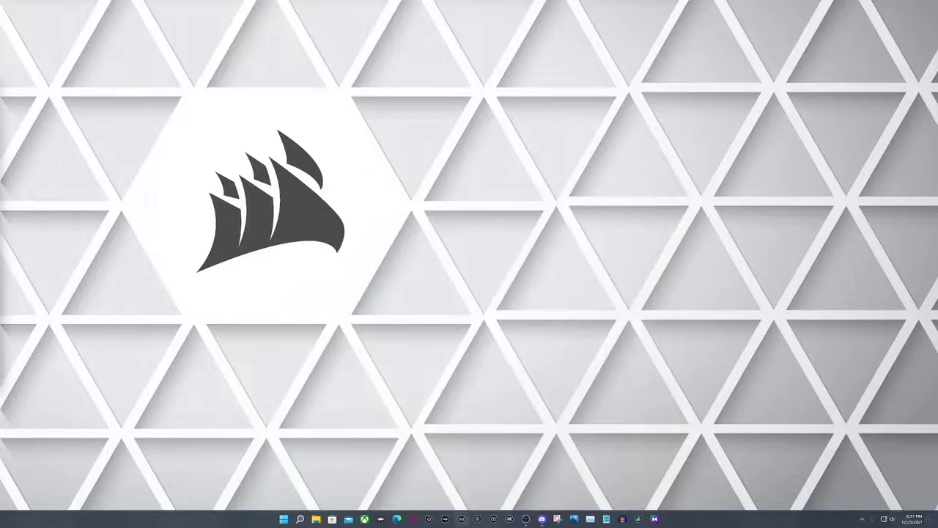
pyautogui.press('shift+super+Right')
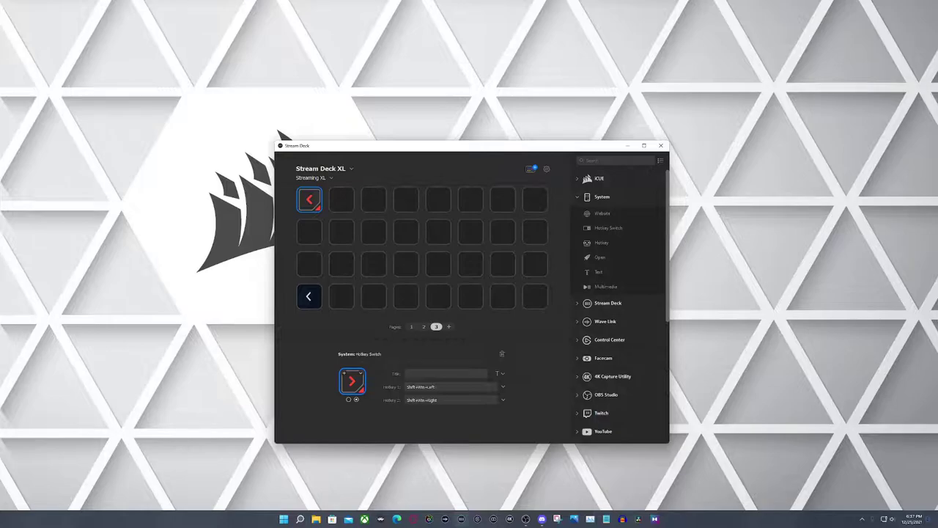
# Add a Hotkey action to the second key in the first row, assign Shift+Win+Left and clear its title.
pyautogui.click(341, 200)
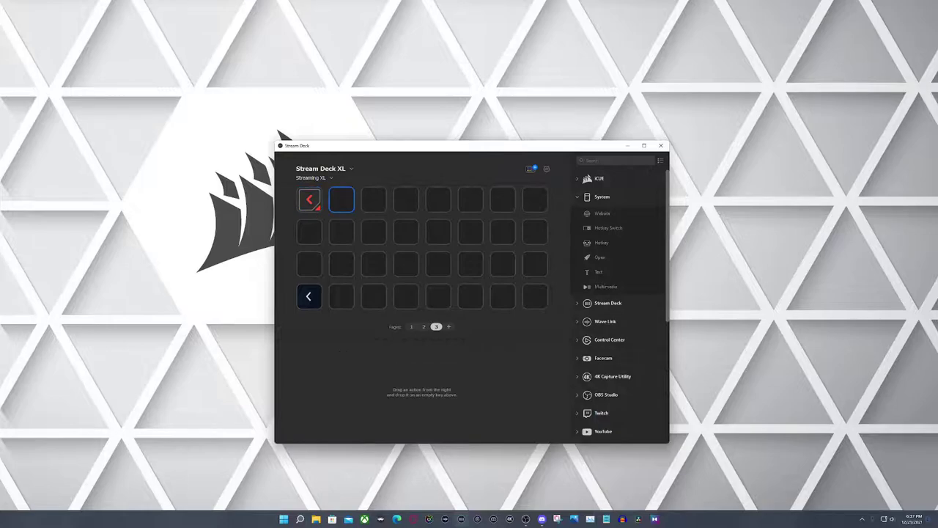
pyautogui.moveTo(601, 242); pyautogui.dragTo(341, 199)
pyautogui.click(451, 387)
pyautogui.press('shift+super+Left')
pyautogui.click(419, 373)
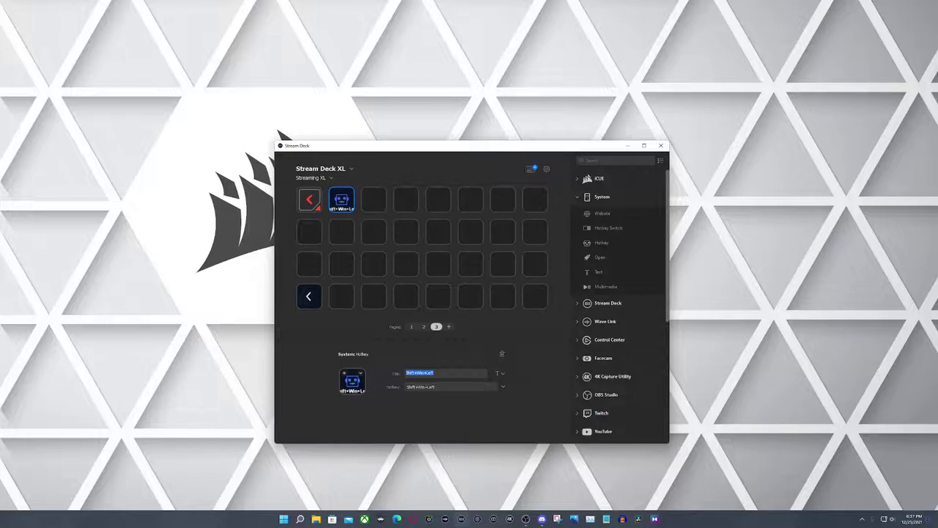
pyautogui.press('BackSpace')
# Set the second key's icon to the image file Arrow-Left.png.
pyautogui.click(360, 373)
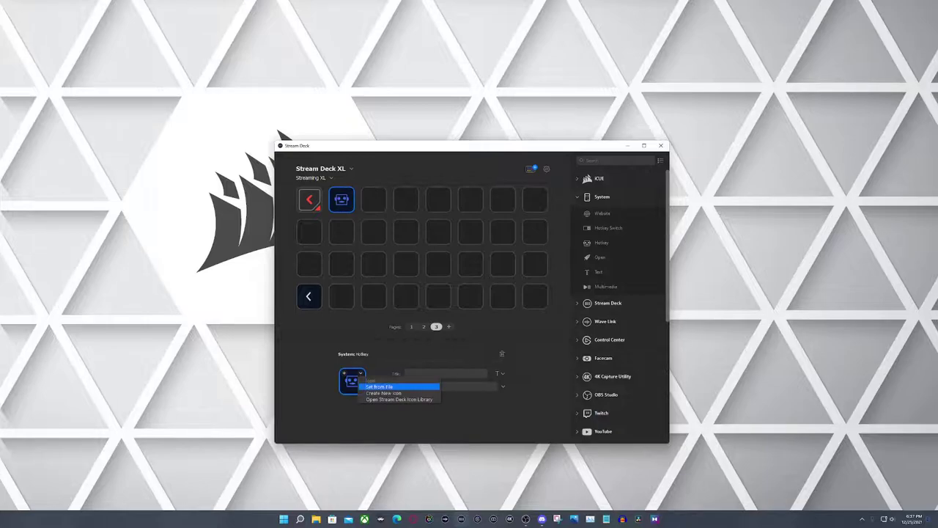
pyautogui.click(407, 385)
pyautogui.scroll(-5, 477, 279)
pyautogui.scroll(-10, 478, 290)
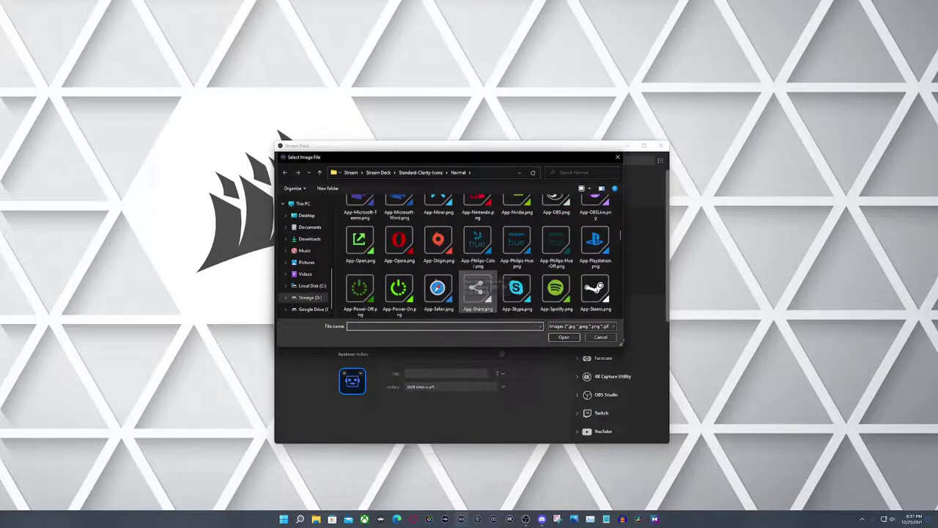
pyautogui.click(477, 289)
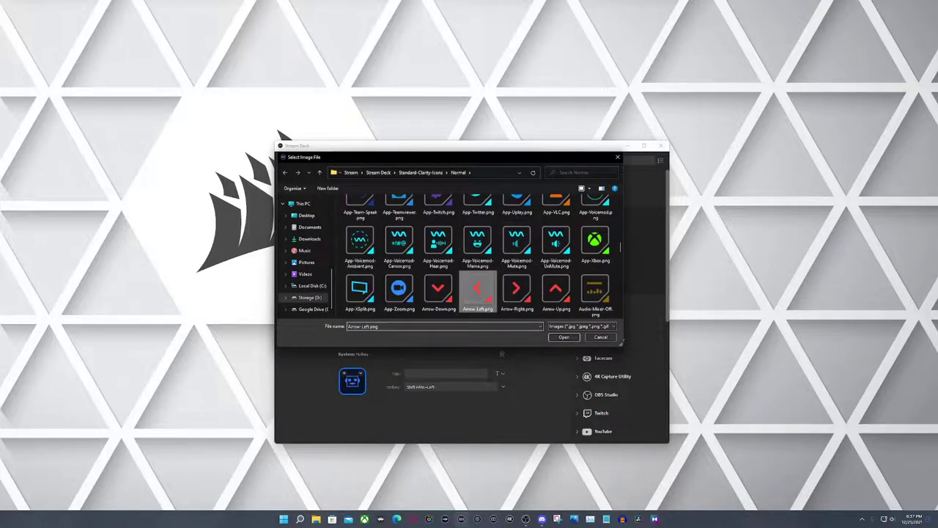
pyautogui.click(564, 337)
# Set the second key's icon to the bold white left arrow from the Entypo+ set in the Stream Deck Icon Library.
pyautogui.click(360, 373)
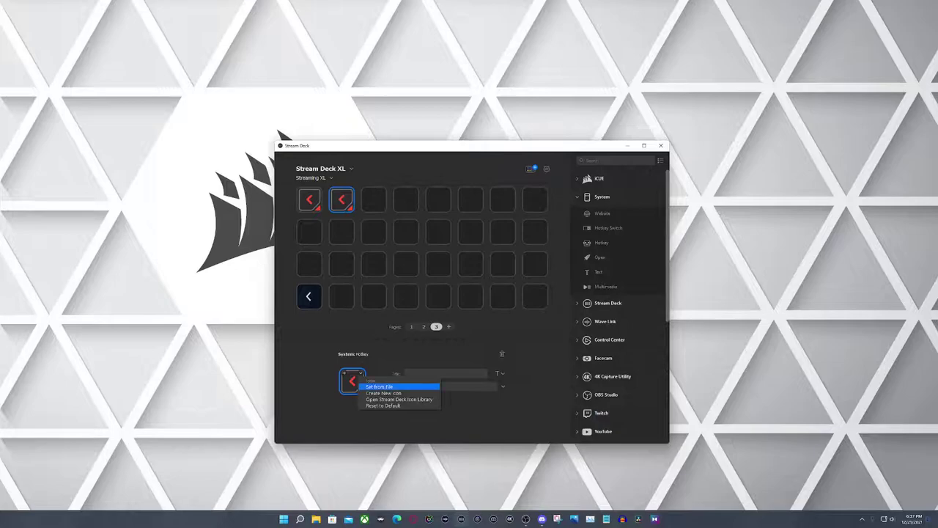
pyautogui.click(399, 399)
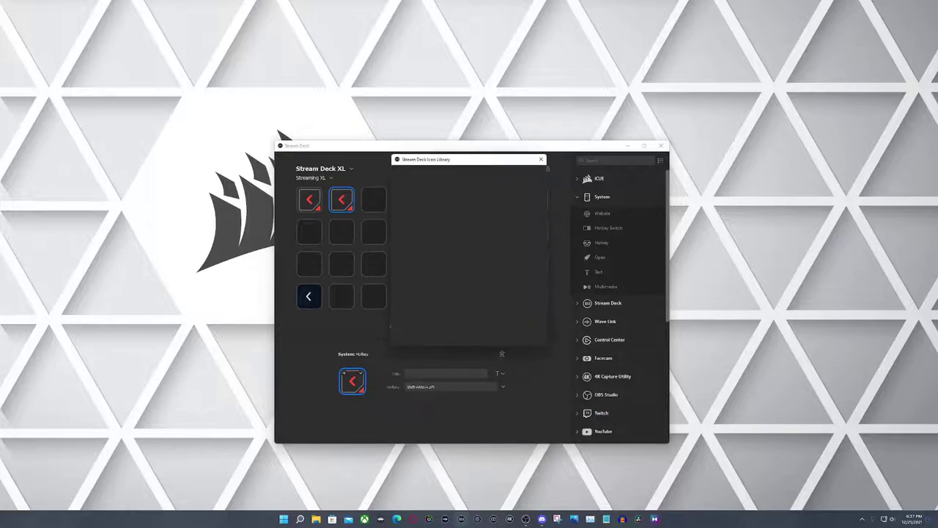
pyautogui.scroll(-2, 470, 253)
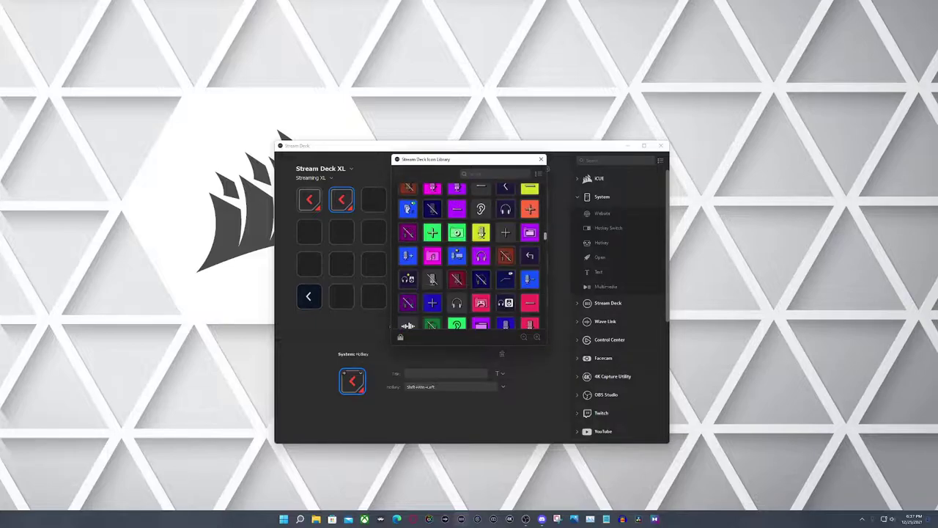
pyautogui.scroll(-1, 469, 257)
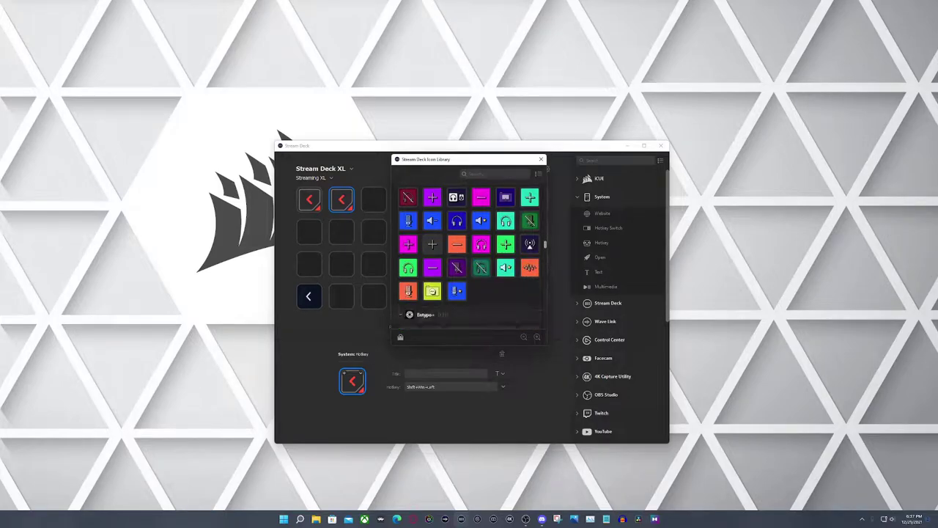
pyautogui.scroll(5, 469, 257)
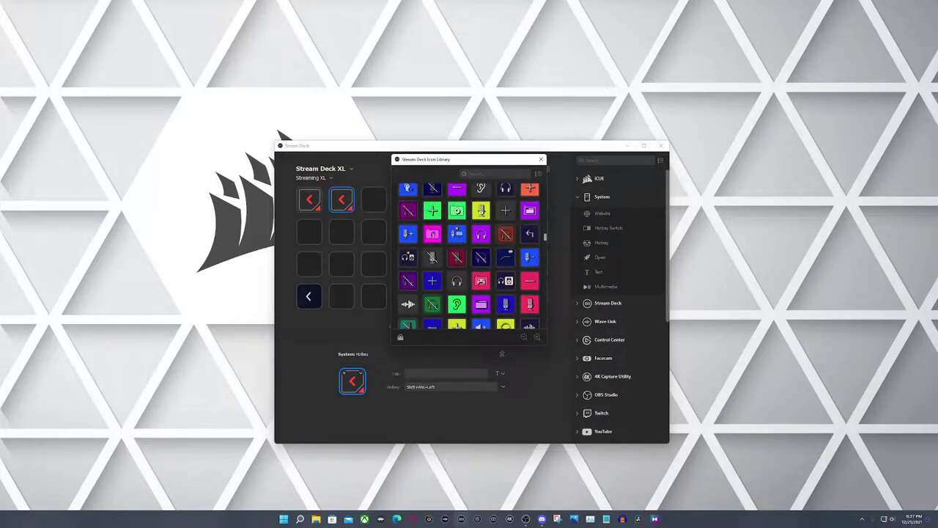
pyautogui.scroll(3, 470, 257)
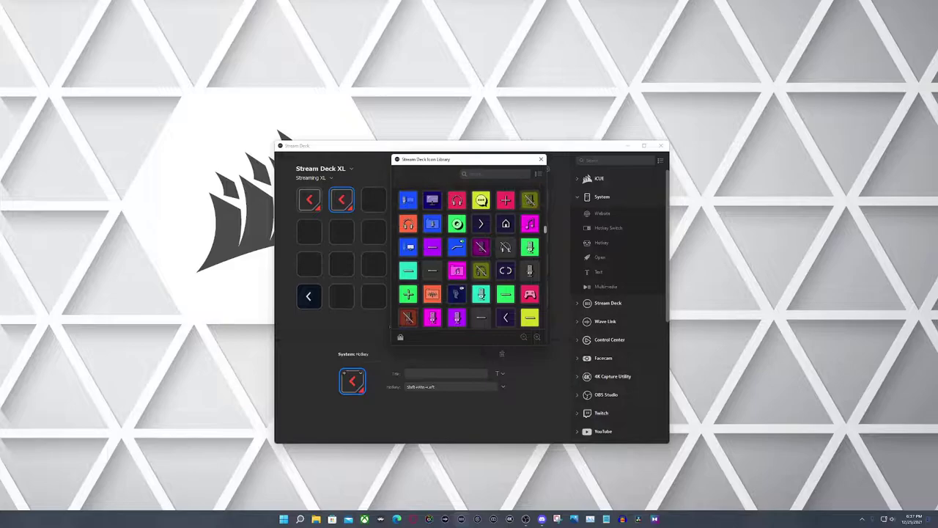
pyautogui.scroll(-6, 469, 257)
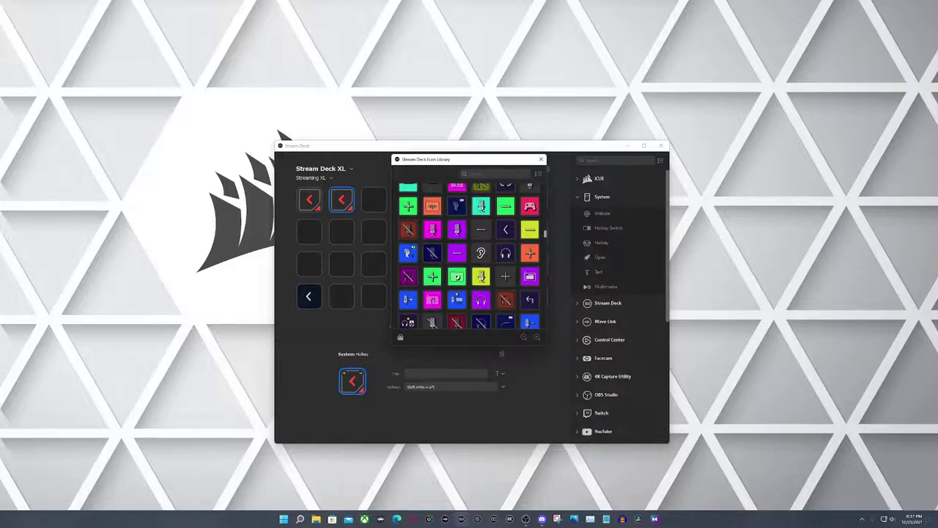
pyautogui.scroll(-3, 470, 256)
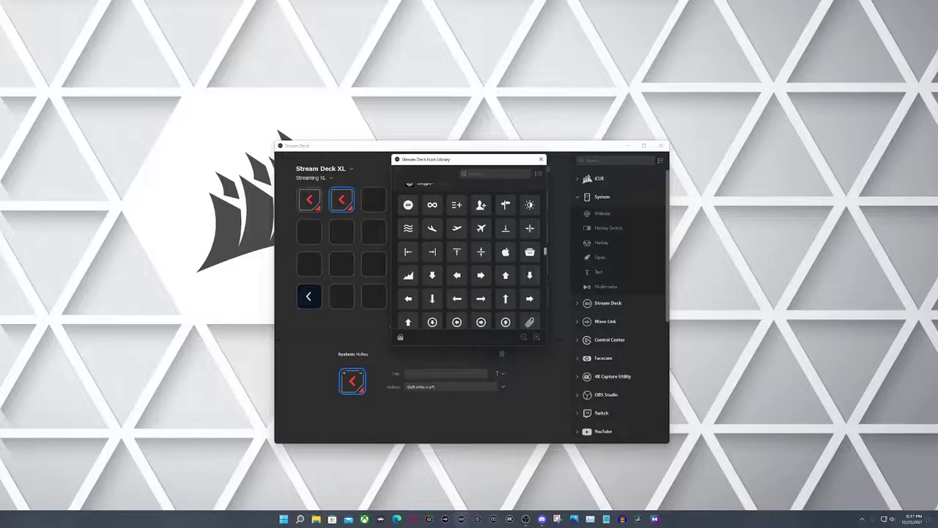
pyautogui.click(457, 275)
pyautogui.click(541, 159)
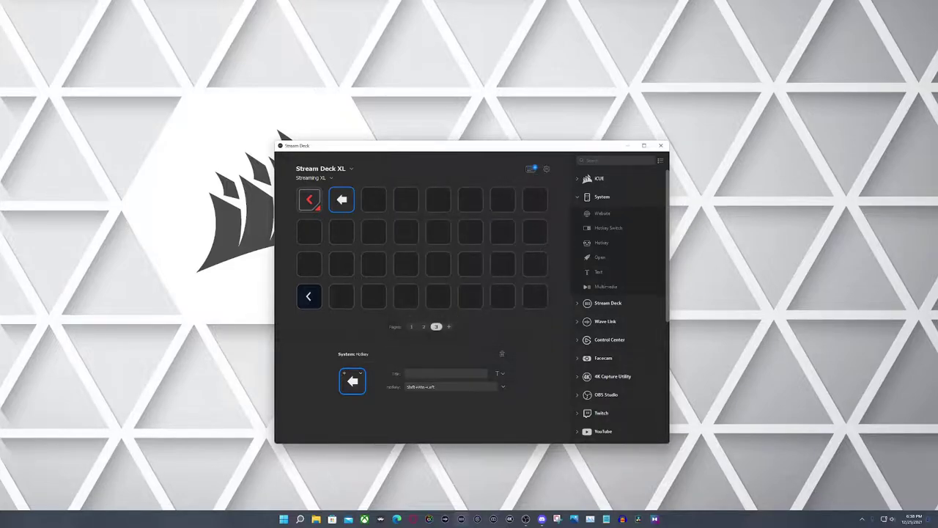
# Add a Hotkey action to the third key in the first row, assign Shift+Win+Right and clear its title.
pyautogui.click(374, 199)
pyautogui.moveTo(440, 209); pyautogui.dragTo(374, 201)
pyautogui.click(440, 386)
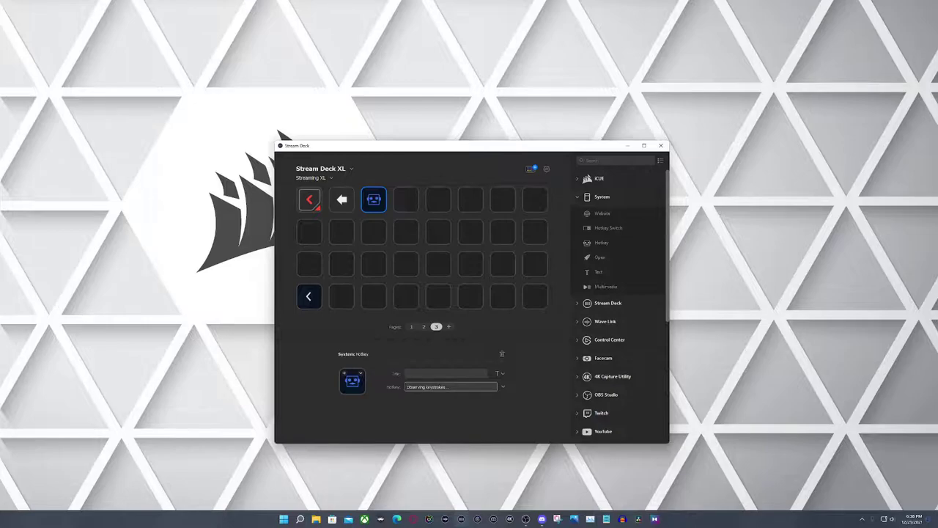
pyautogui.press('shift+super+Right')
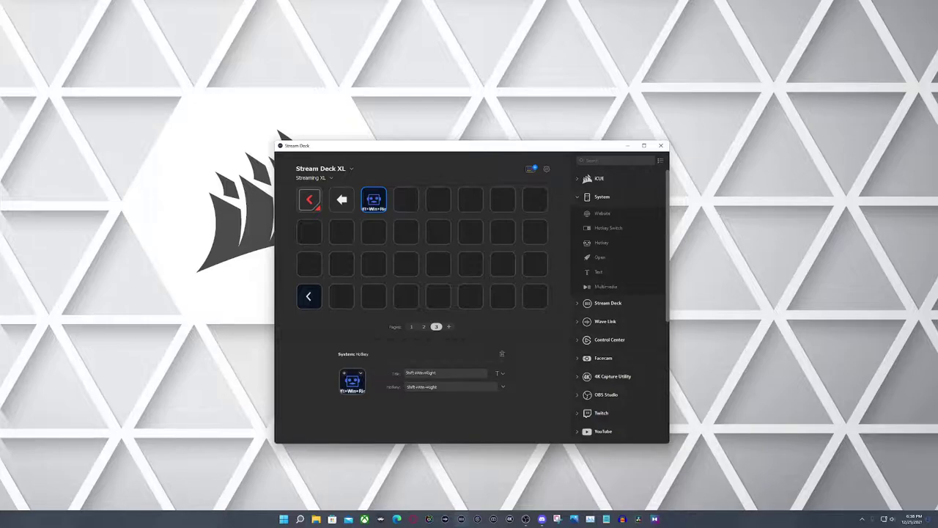
pyautogui.click(433, 373)
pyautogui.press('BackSpace')
pyautogui.click(361, 373)
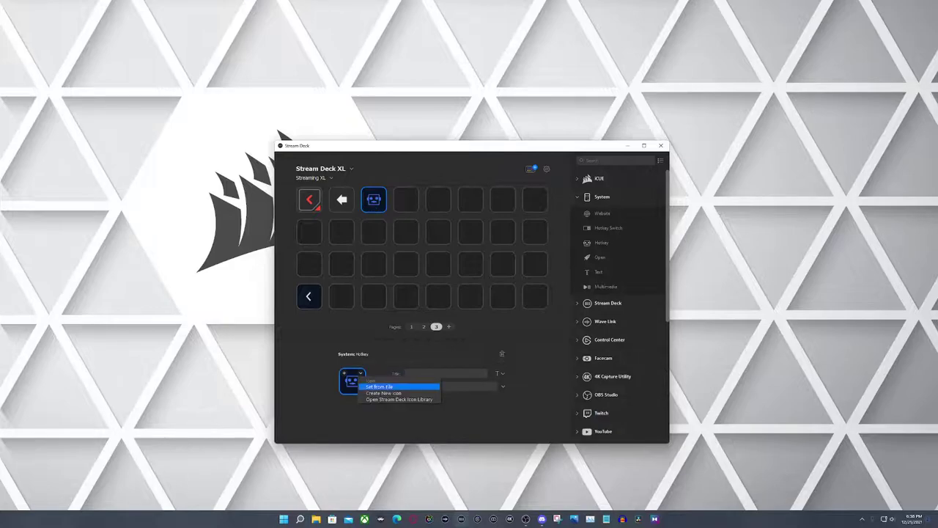
pyautogui.click(396, 386)
pyautogui.scroll(-5, 477, 290)
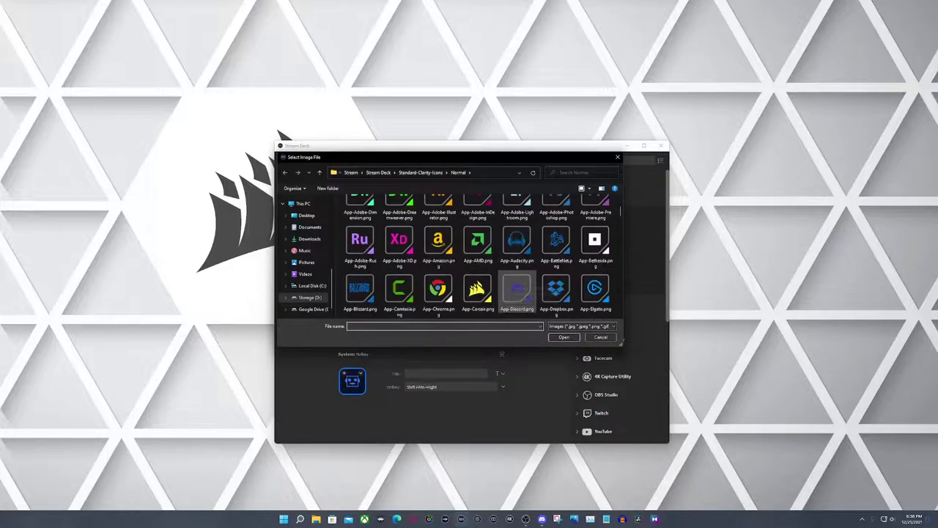
pyautogui.scroll(-3, 477, 290)
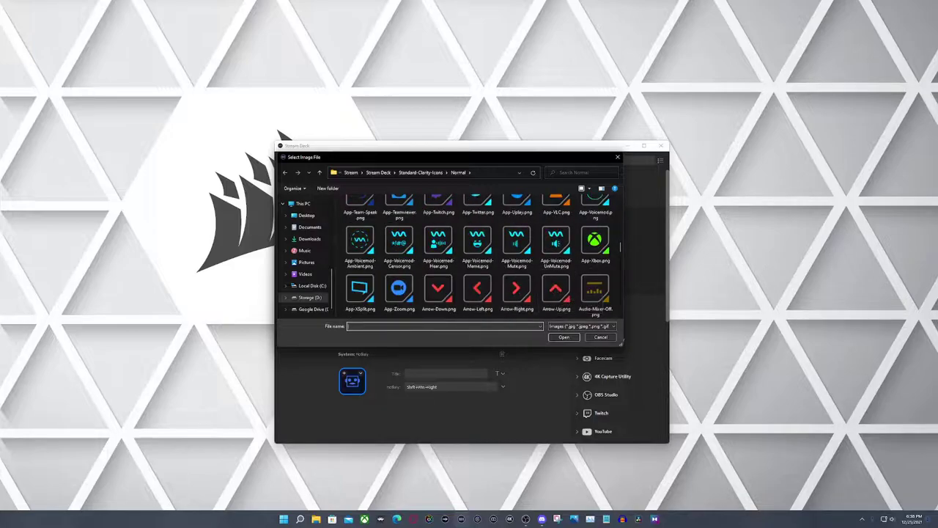
pyautogui.press('Escape')
# Set the third key's icon to the bold white right arrow from the Stream Deck Icon Library and move the window back toward the desktop's middle.
pyautogui.click(360, 373)
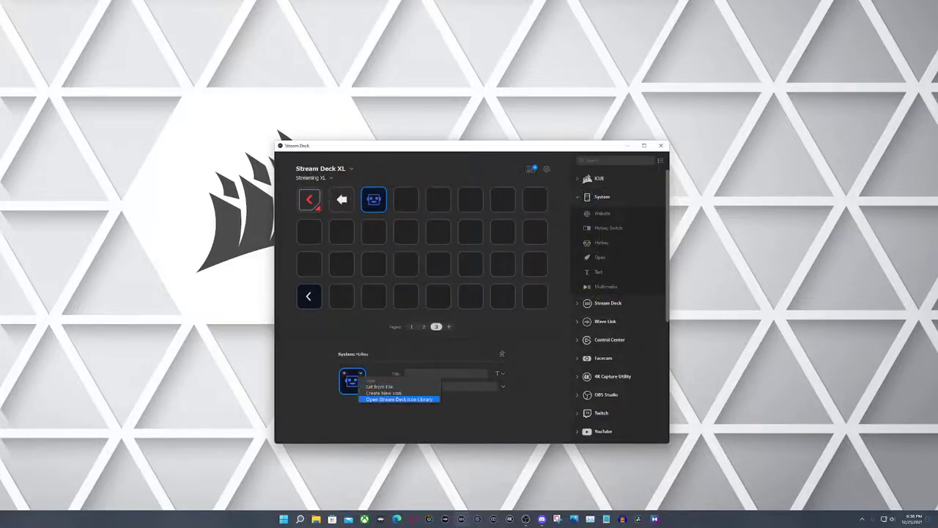
pyautogui.click(399, 399)
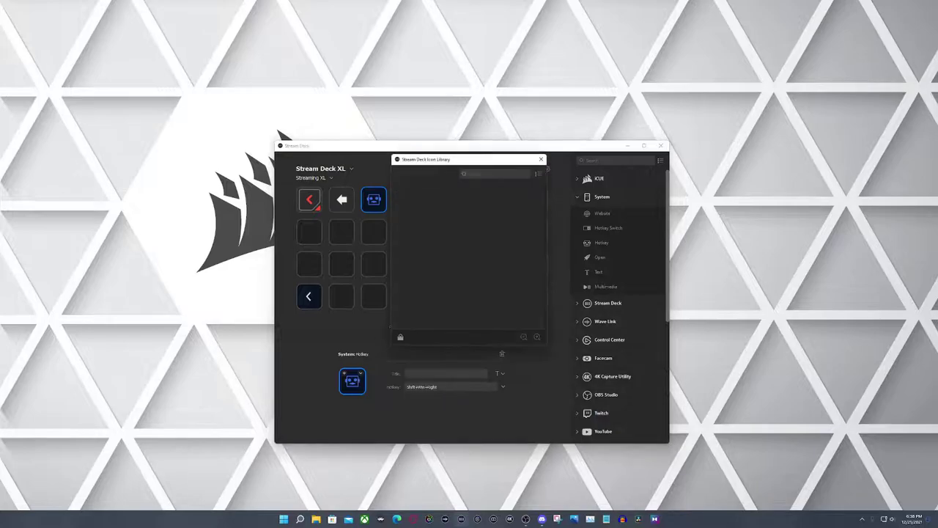
pyautogui.scroll(-10, 469, 256)
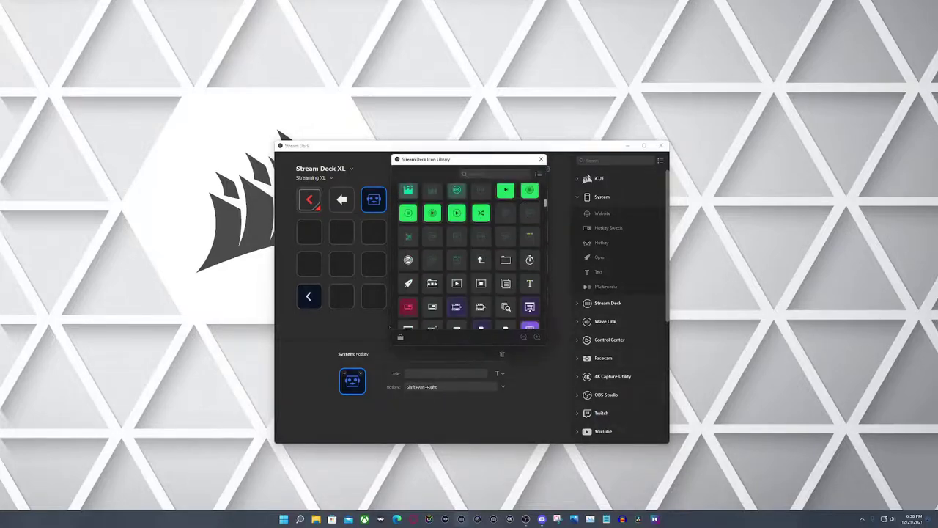
pyautogui.scroll(-10, 469, 256)
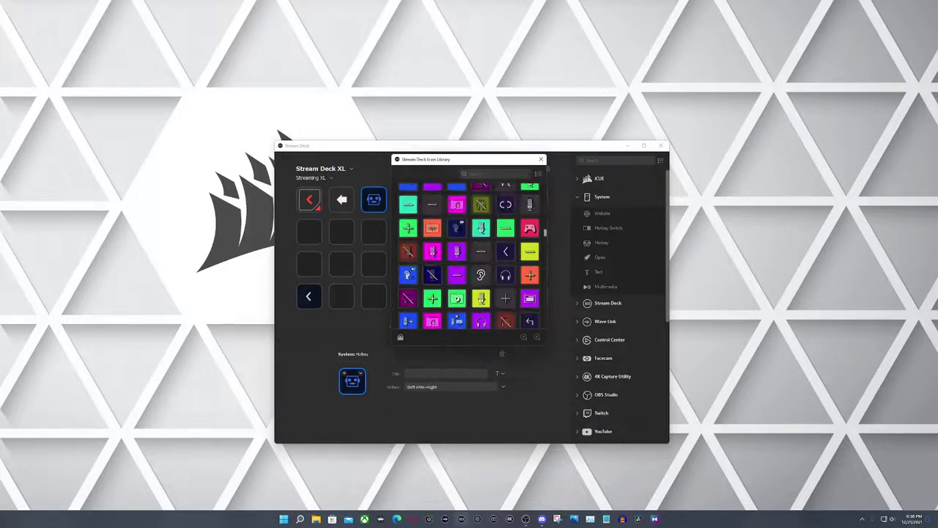
pyautogui.scroll(-2, 469, 257)
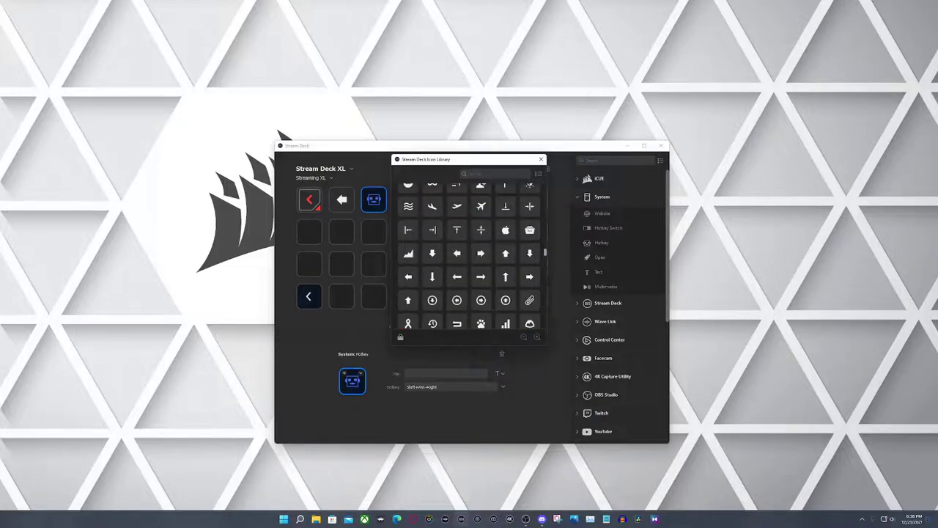
pyautogui.click(481, 253)
pyautogui.click(541, 159)
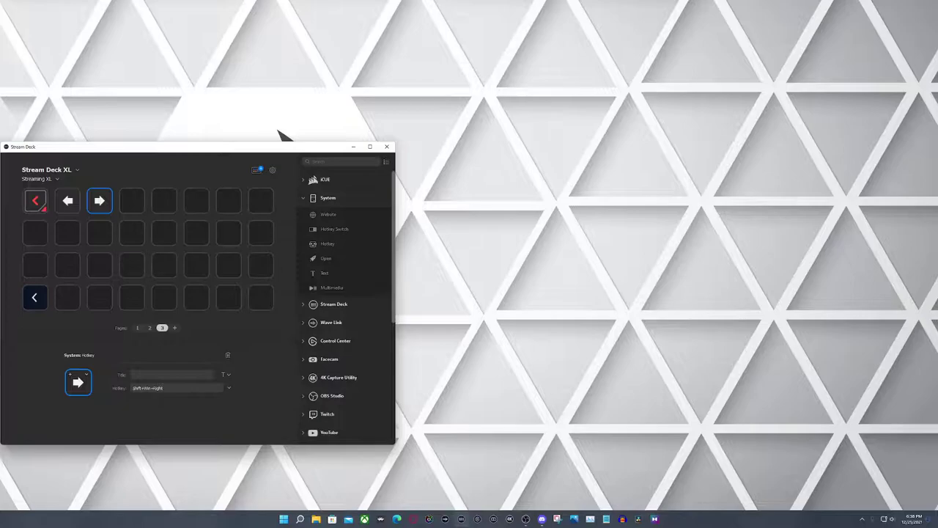
pyautogui.moveTo(239, 149); pyautogui.dragTo(414, 145)
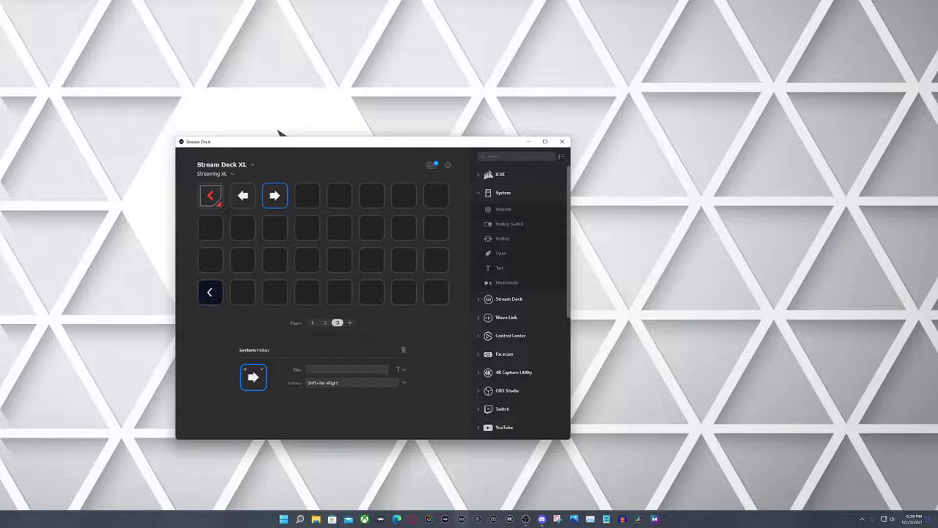
pyautogui.press('super+s')
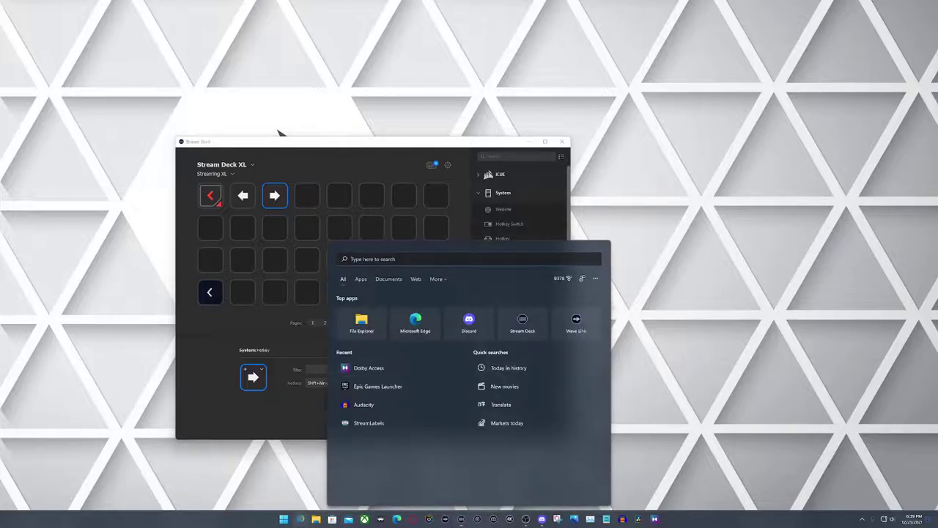
pyautogui.write('ff')
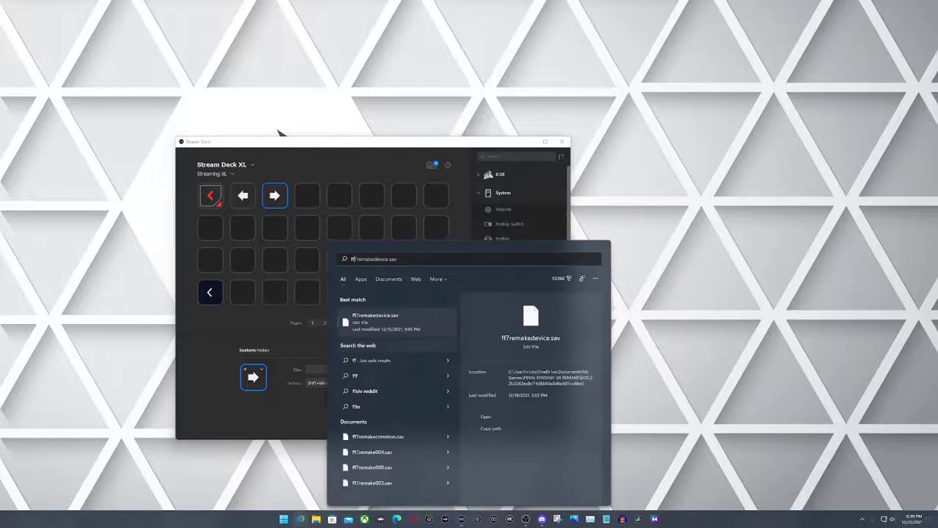
pyautogui.press('BackSpace')
pyautogui.press('BackSpace')
pyautogui.press('BackSpace')
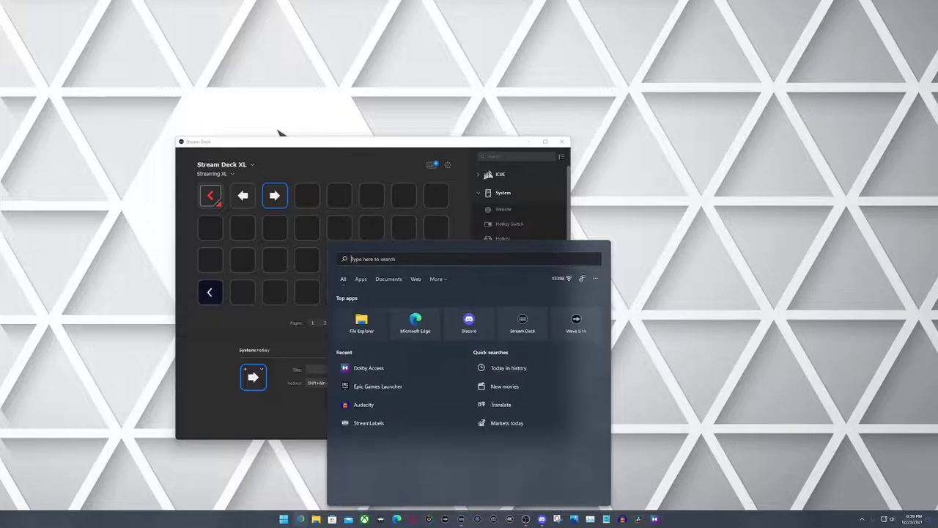
pyautogui.write('fina')
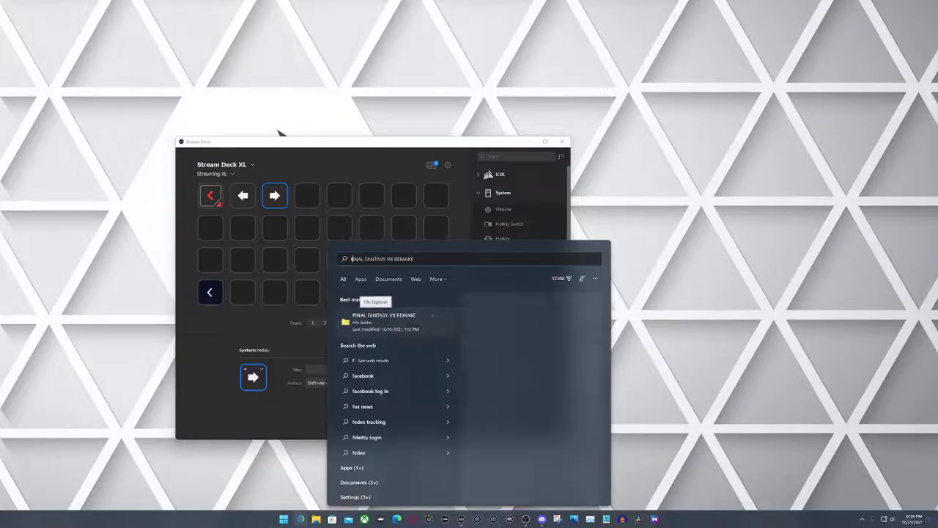
pyautogui.write('l')
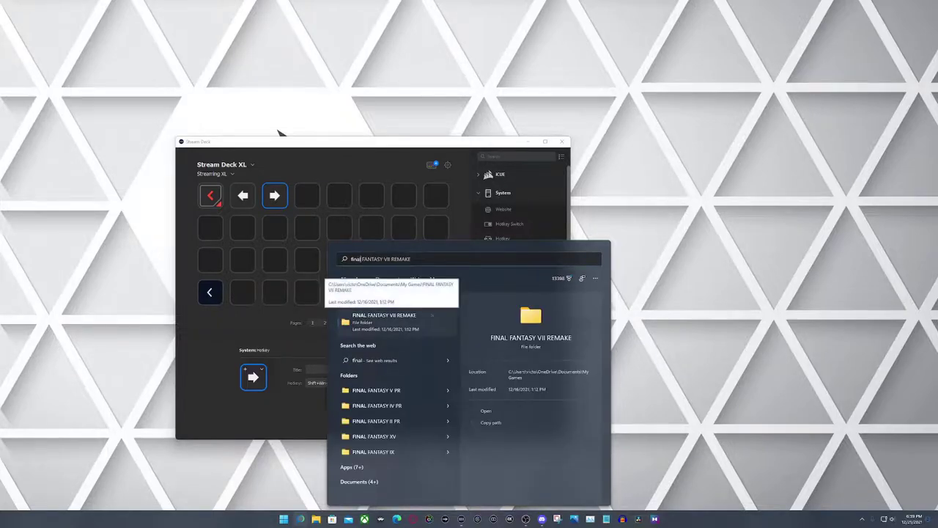
pyautogui.press('Escape')
# Switch to File Explorer, launch FINAL FANTASY VII REMAKE INTERGRADE from the Games folder and close the folder window.
pyautogui.press('super+e')
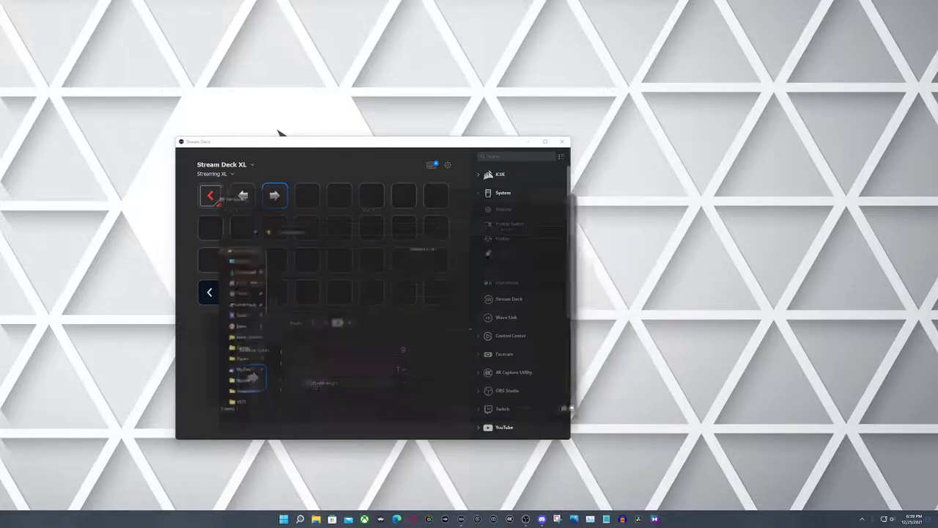
pyautogui.write('games')
pyautogui.press('Return')
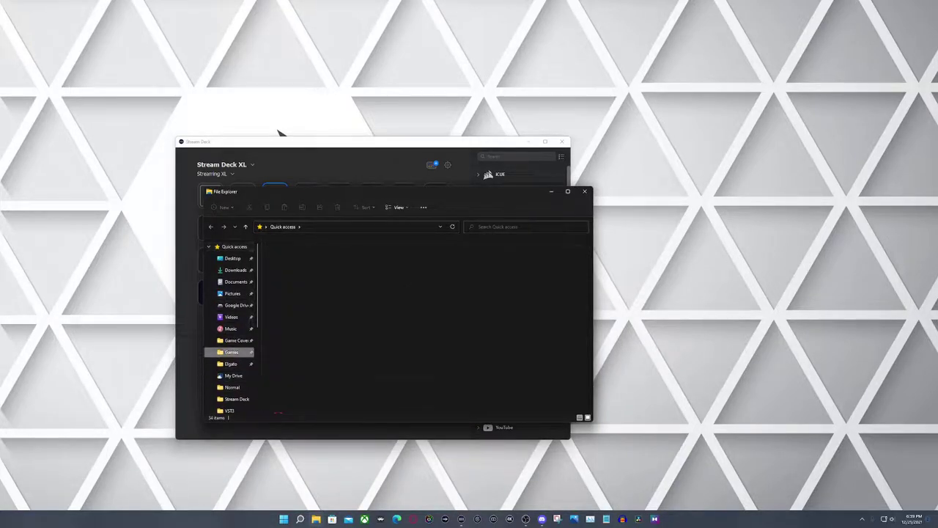
pyautogui.write('final fantasy ivfinal fantasy vii')
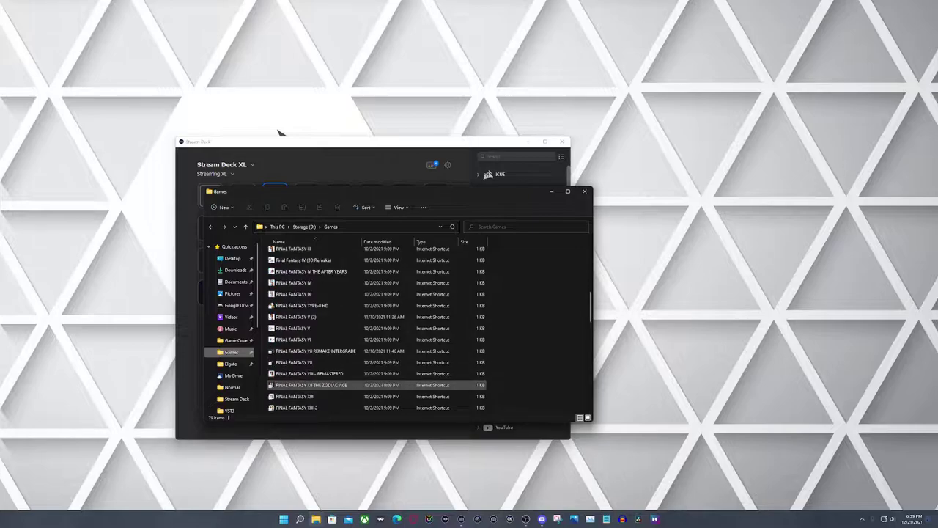
pyautogui.hotkey('alt', 'F4')
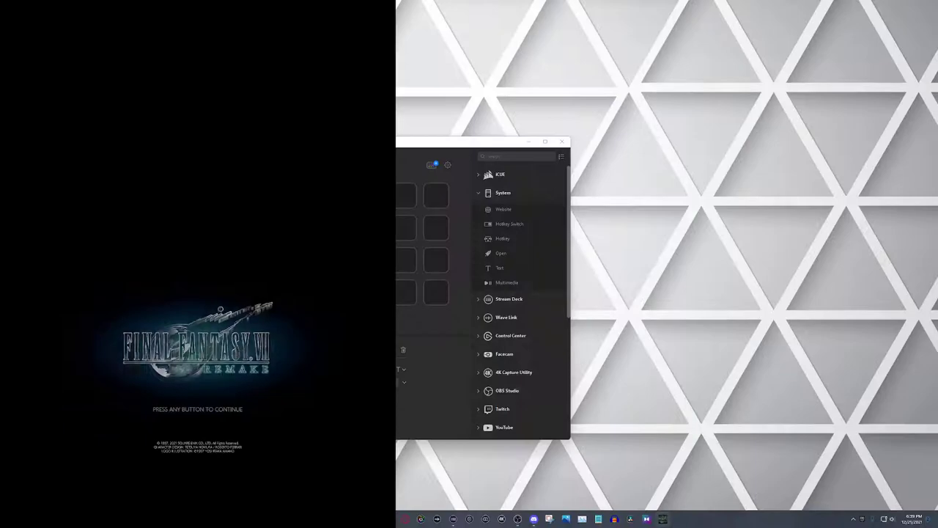
# Continue past the Final Fantasy VII Remake title screen and quit the game.
pyautogui.press('Return')
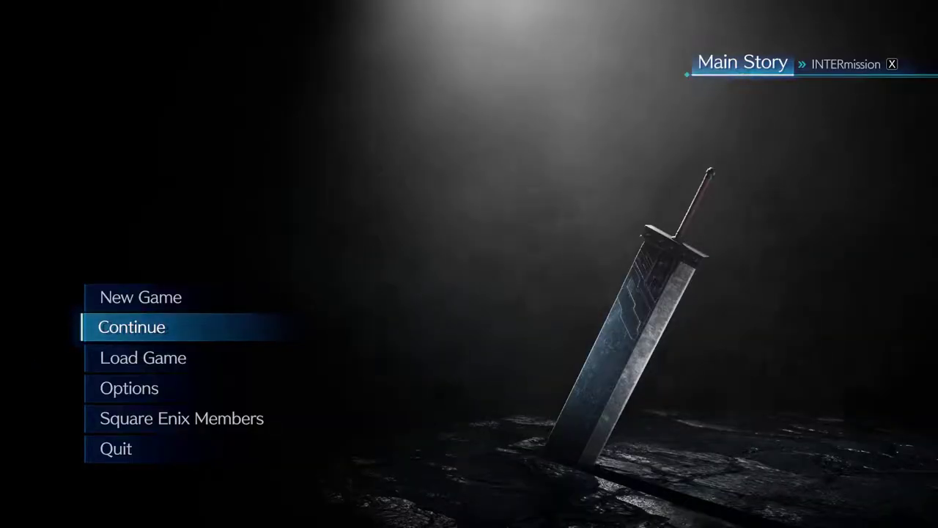
pyautogui.press('Down')
pyautogui.press('Down')
pyautogui.press('Down')
pyautogui.press('Down')
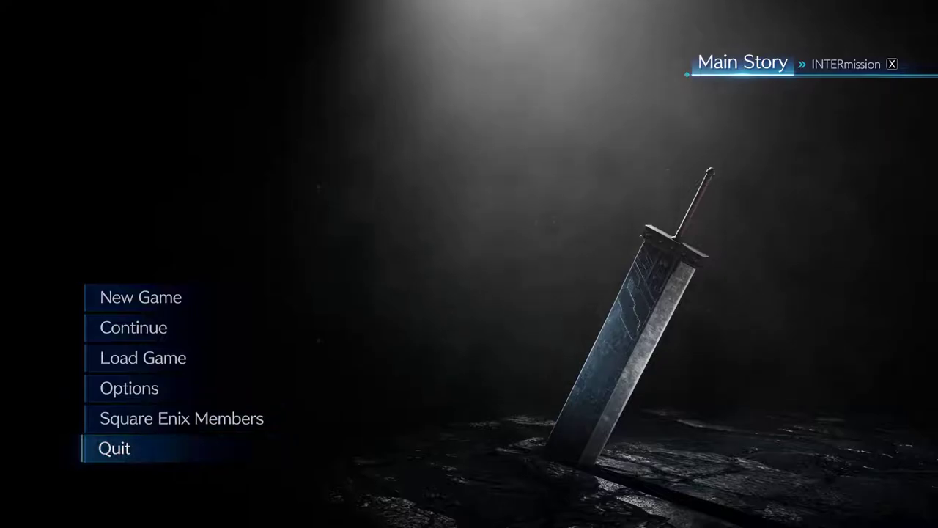
pyautogui.press('Return')
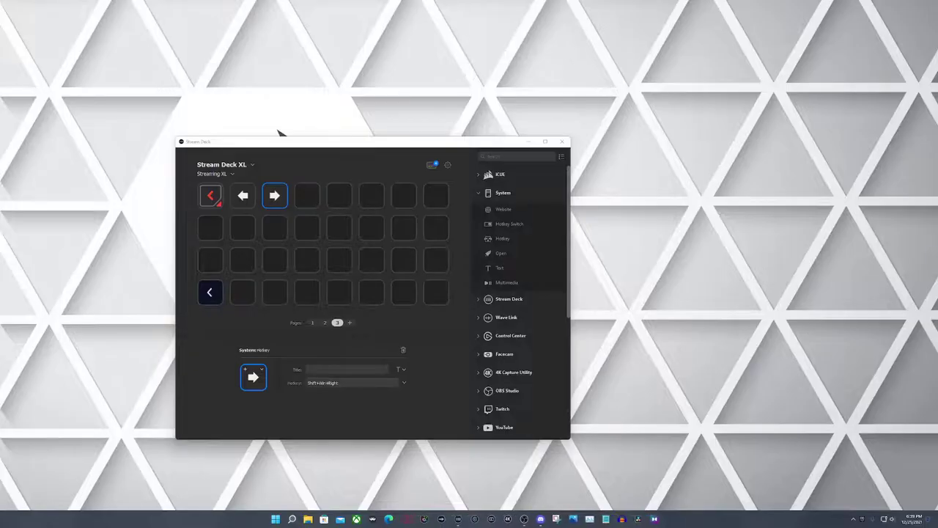